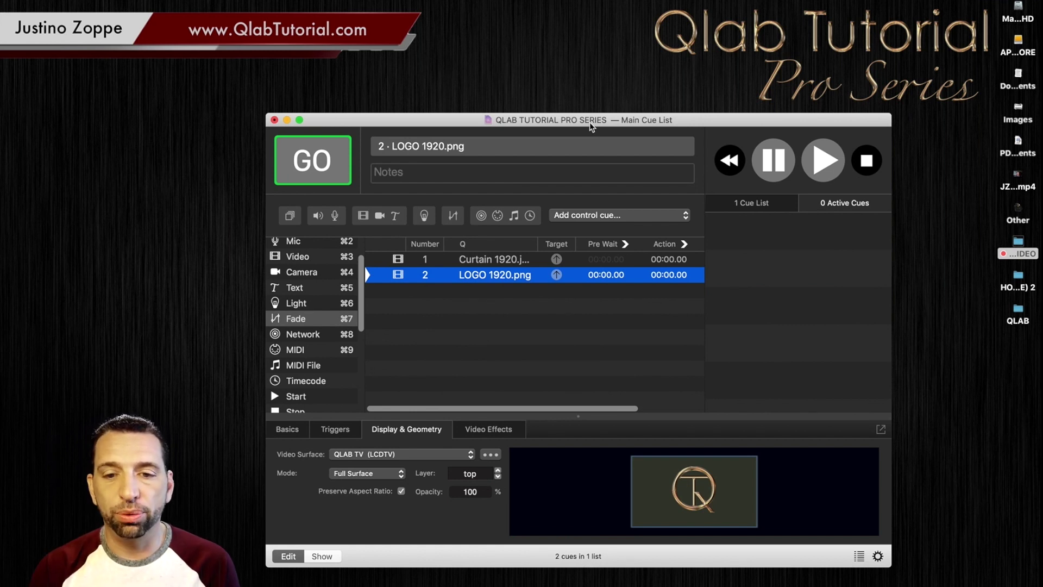
Open the Audition window from the Window menu
{"action": "mouse_move", "coordinate": [356, 3]}
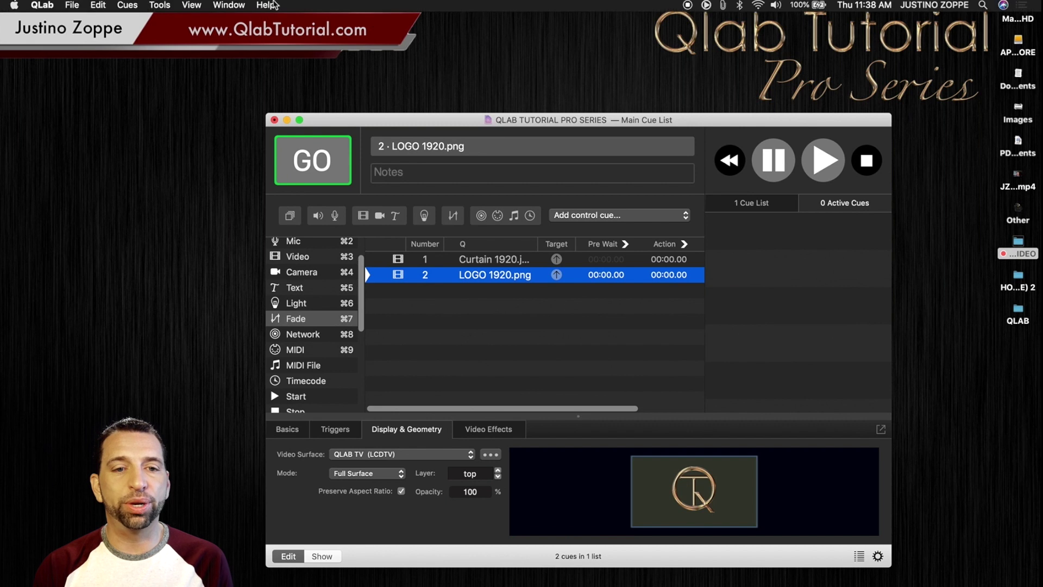
{"action": "left_click", "coordinate": [240, 7]}
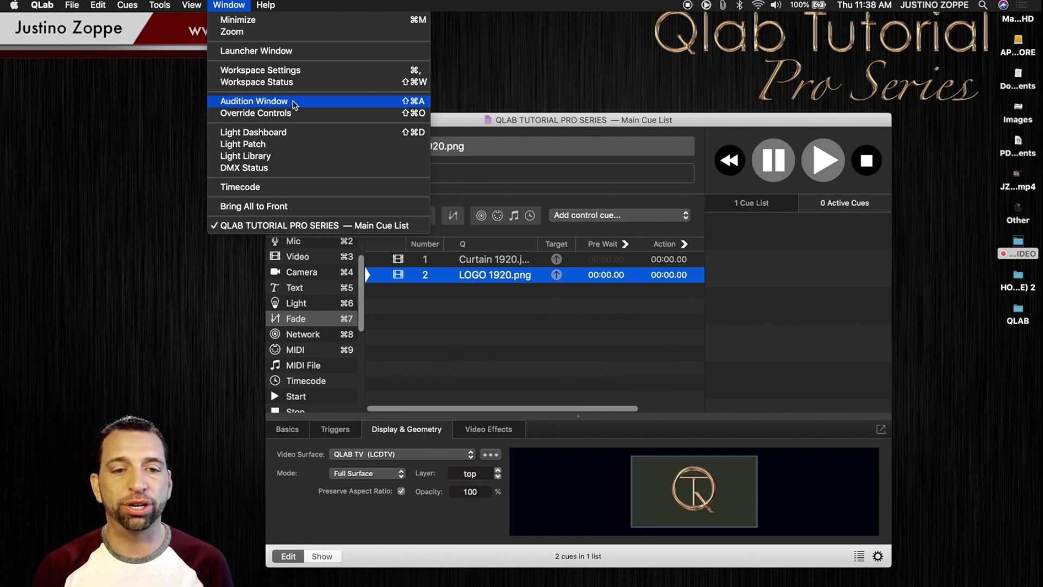
{"action": "left_click", "coordinate": [294, 104]}
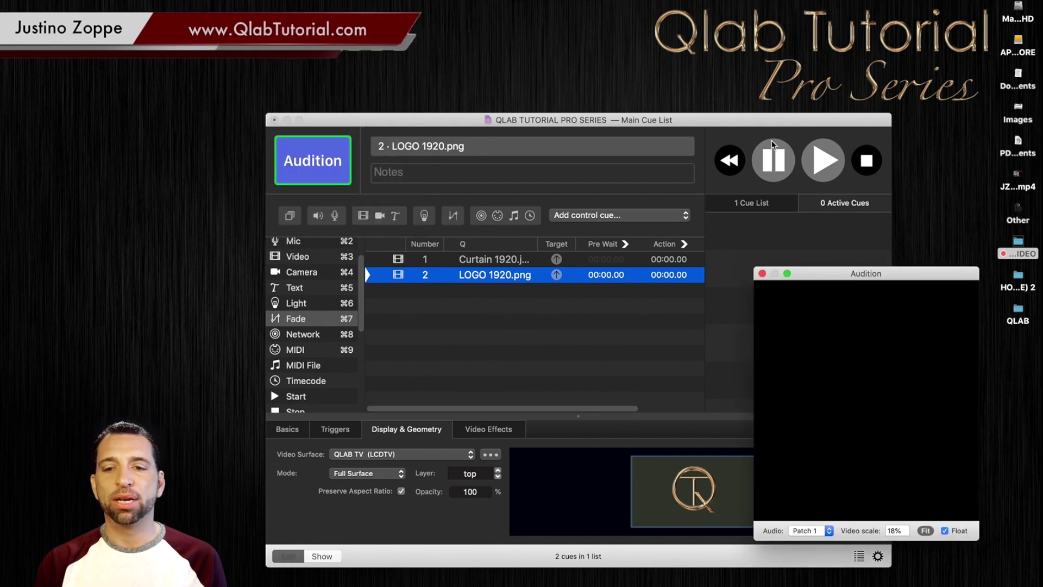
Move the main cue list up-left and the Audition window to the lower right
{"action": "left_click_drag", "start_coordinate": [769, 120], "coordinate": [723, 77]}
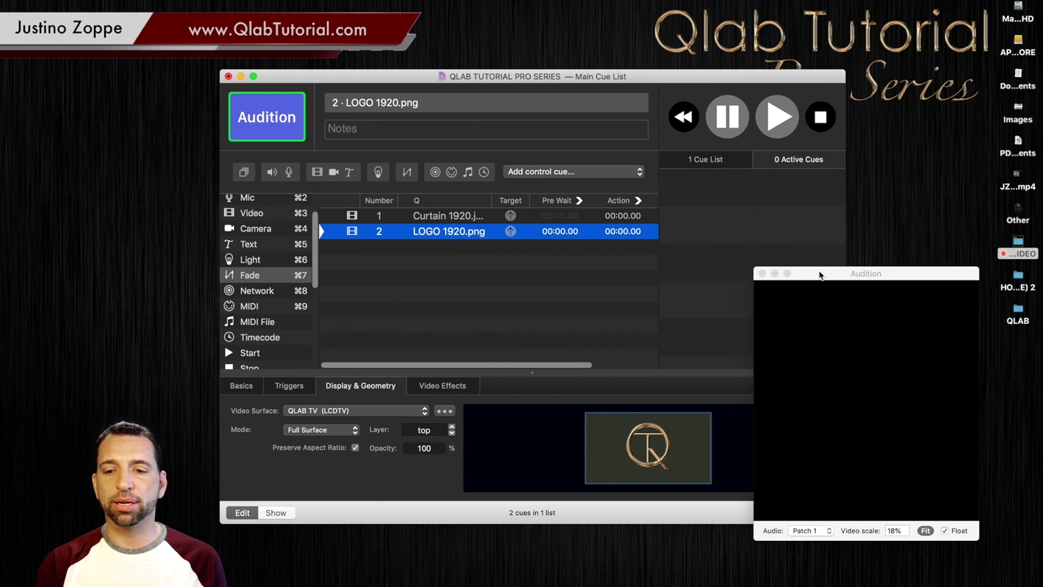
{"action": "left_click_drag", "start_coordinate": [822, 273], "coordinate": [866, 373]}
{"action": "mouse_move", "coordinate": [836, 562]}
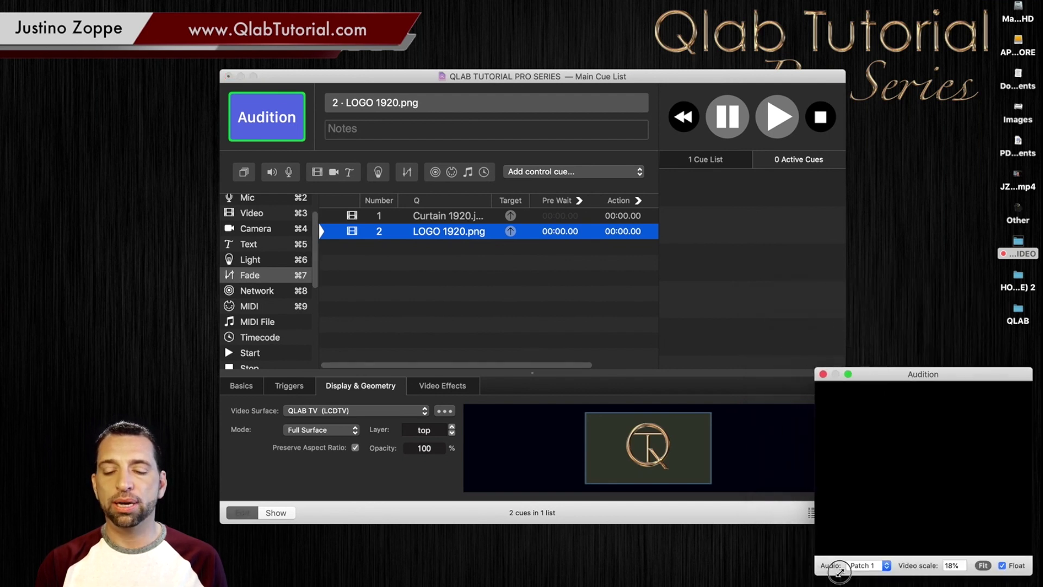
Turn off Float for the Audition window, move it to the centre and enlarge it
{"action": "left_click", "coordinate": [1003, 566]}
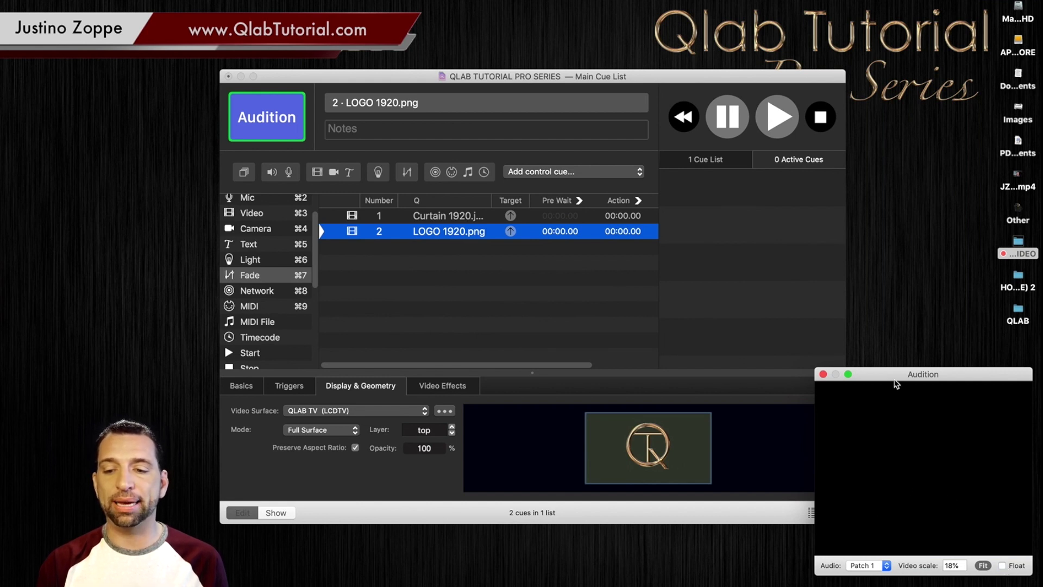
{"action": "left_click_drag", "start_coordinate": [896, 380], "coordinate": [442, 304]}
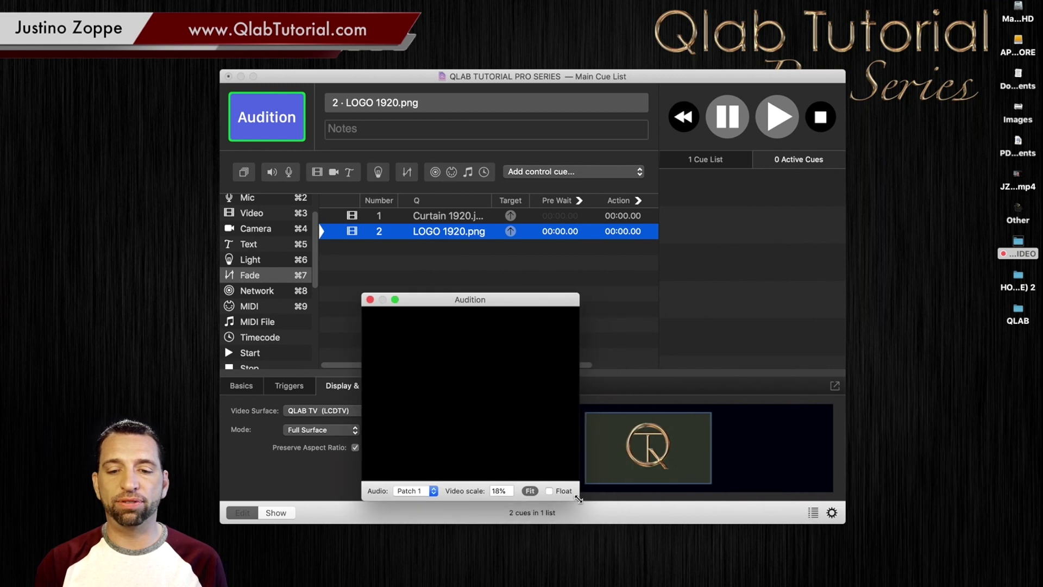
{"action": "left_click_drag", "start_coordinate": [577, 505], "coordinate": [865, 586]}
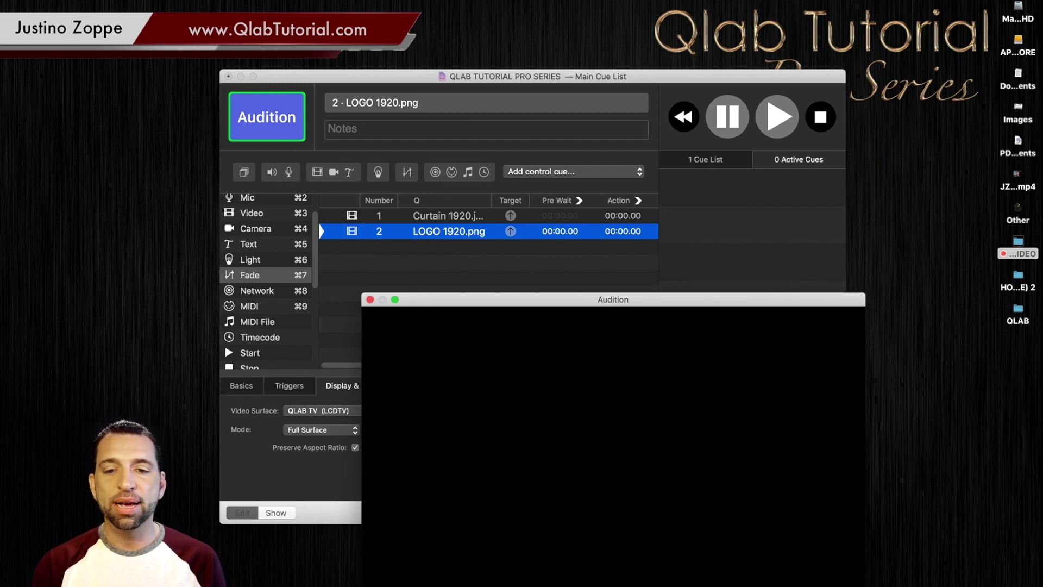
Swap windows to the front, ending with the main cue list over the Audition window
{"action": "left_click", "coordinate": [465, 238]}
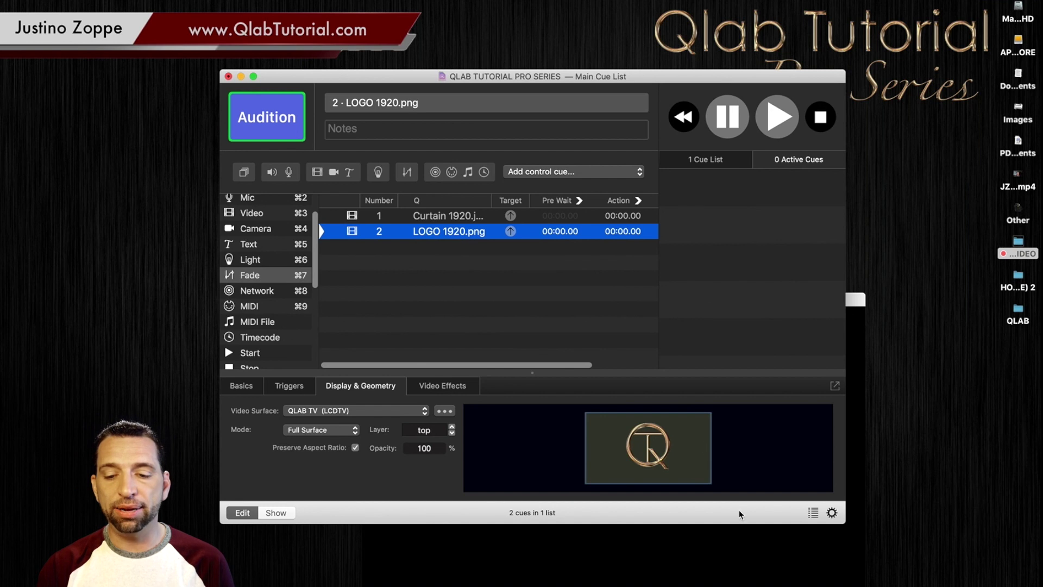
{"action": "left_click", "coordinate": [752, 563]}
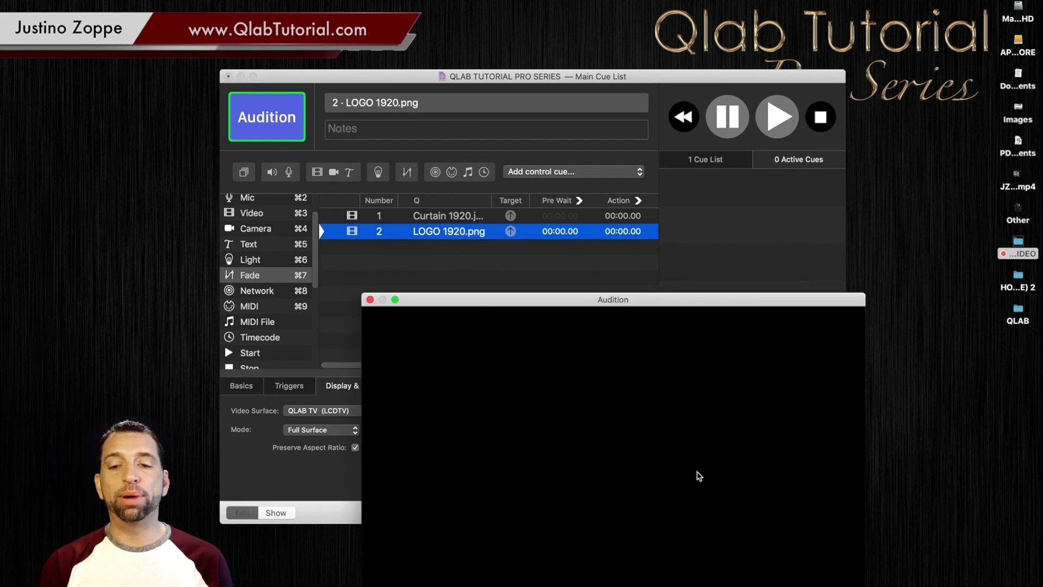
{"action": "left_click", "coordinate": [716, 240]}
Open the QLAB VIDEO folder from the desktop, minimize it, then narrow the Audition window
{"action": "left_click", "coordinate": [879, 257]}
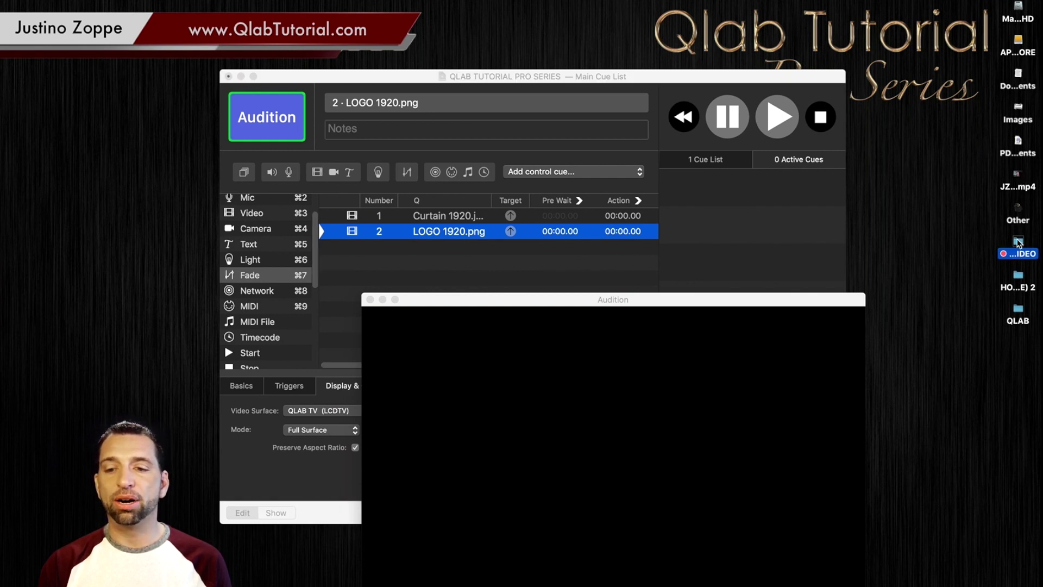
{"action": "double_click", "coordinate": [1018, 243]}
{"action": "left_click_drag", "start_coordinate": [850, 103], "coordinate": [759, 118]}
{"action": "left_click", "coordinate": [480, 113]}
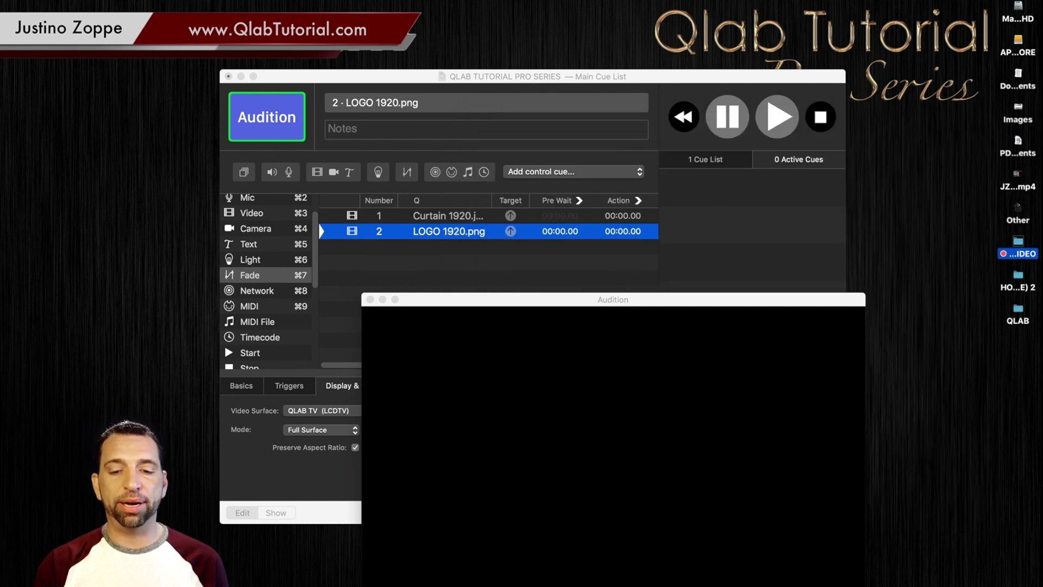
{"action": "left_click_drag", "start_coordinate": [380, 561], "coordinate": [586, 561]}
Resize the Audition window and park it at the lower right beside the two-cue list
{"action": "left_click_drag", "start_coordinate": [640, 309], "coordinate": [808, 381]}
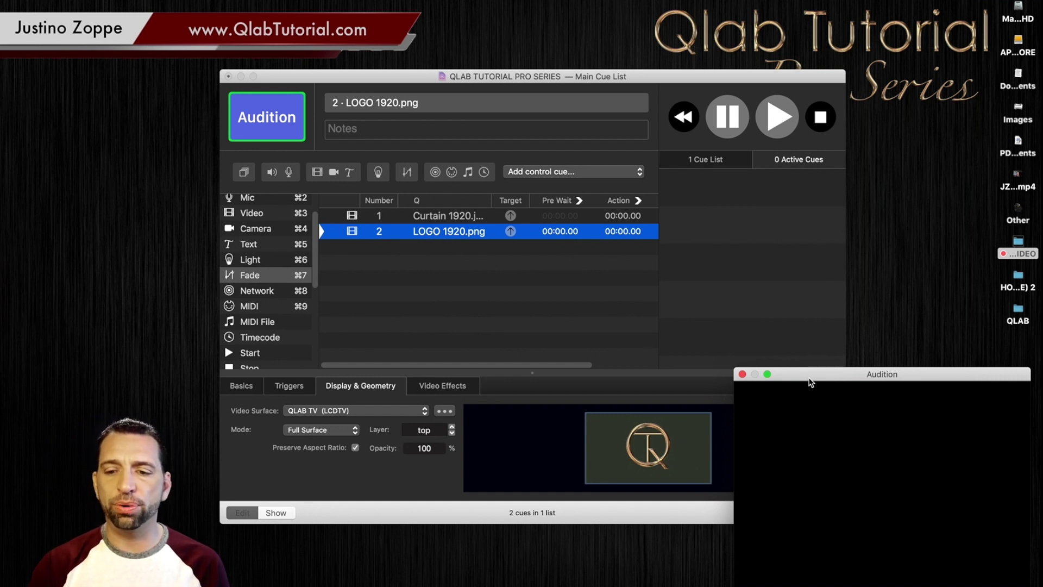
{"action": "left_click_drag", "start_coordinate": [810, 382], "coordinate": [732, 192]}
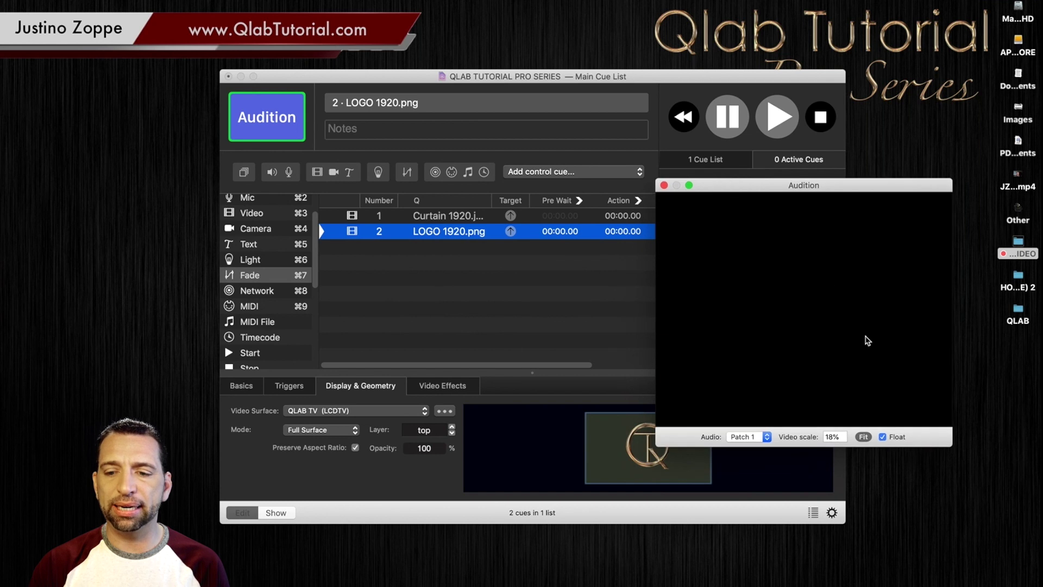
{"action": "left_click_drag", "start_coordinate": [952, 447], "coordinate": [787, 352]}
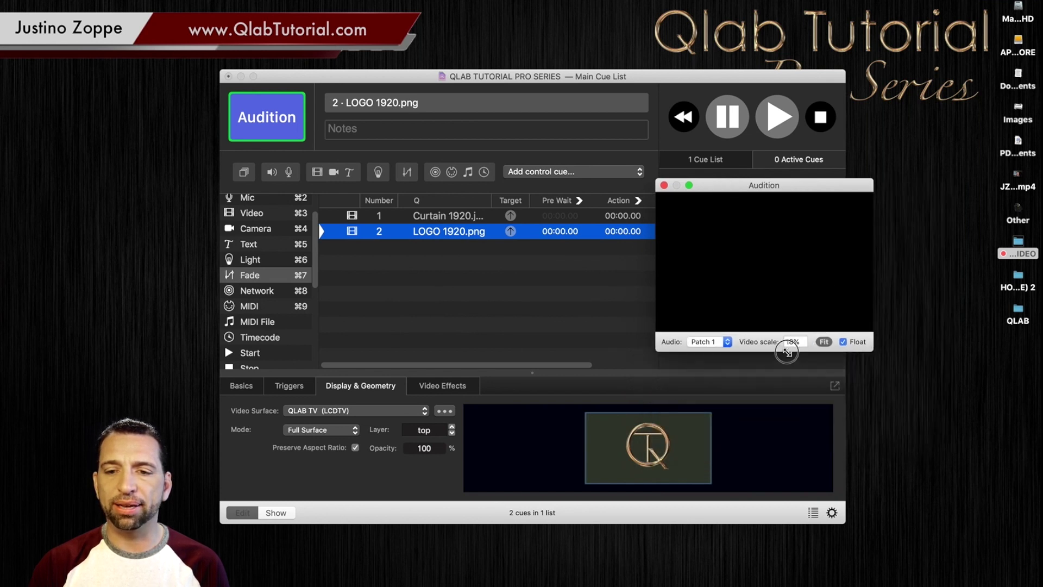
{"action": "left_click_drag", "start_coordinate": [797, 186], "coordinate": [961, 345]}
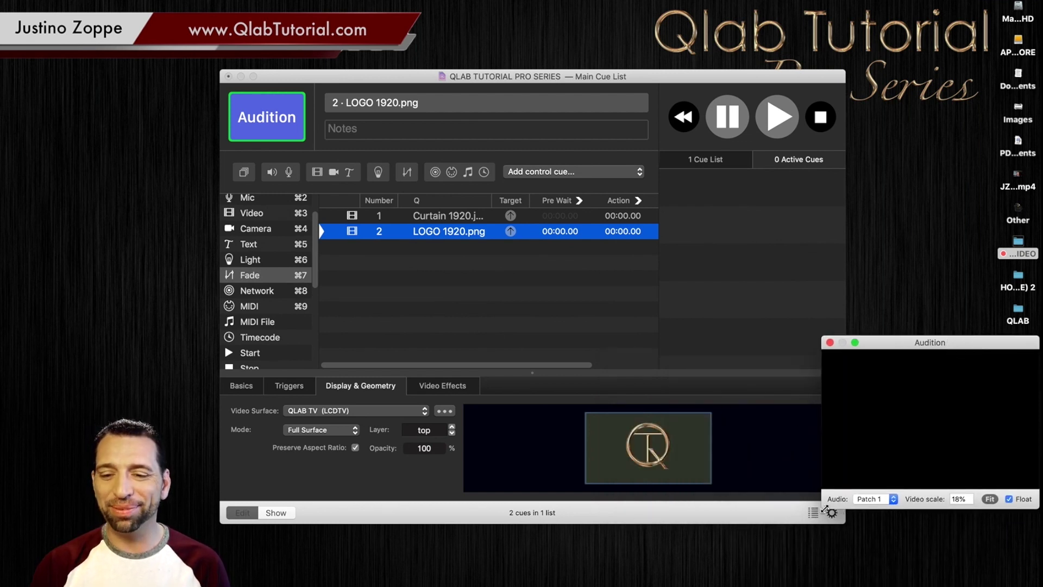
{"action": "left_click_drag", "start_coordinate": [822, 512], "coordinate": [728, 586]}
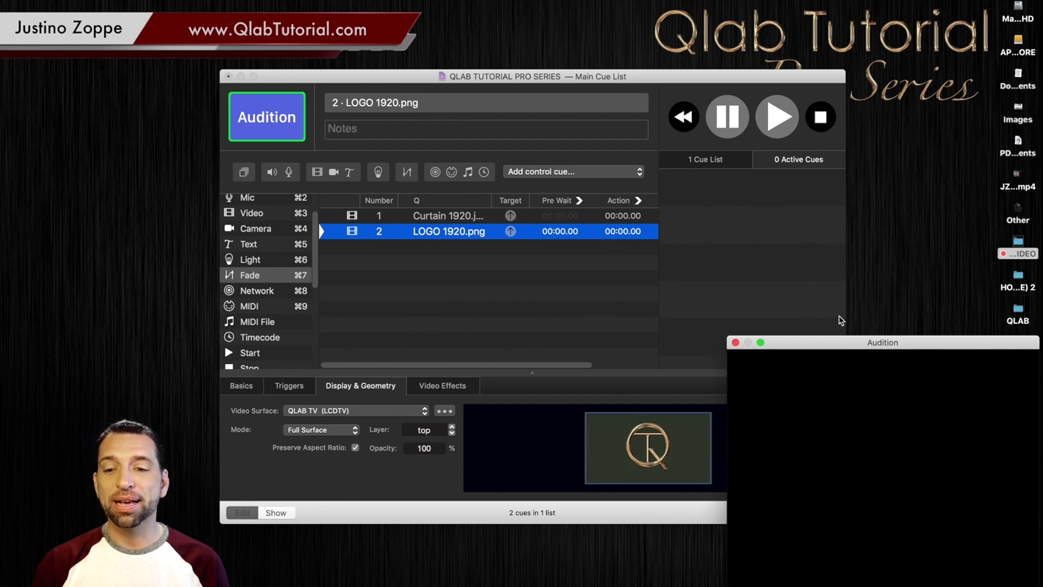
{"action": "left_click_drag", "start_coordinate": [824, 348], "coordinate": [807, 354]}
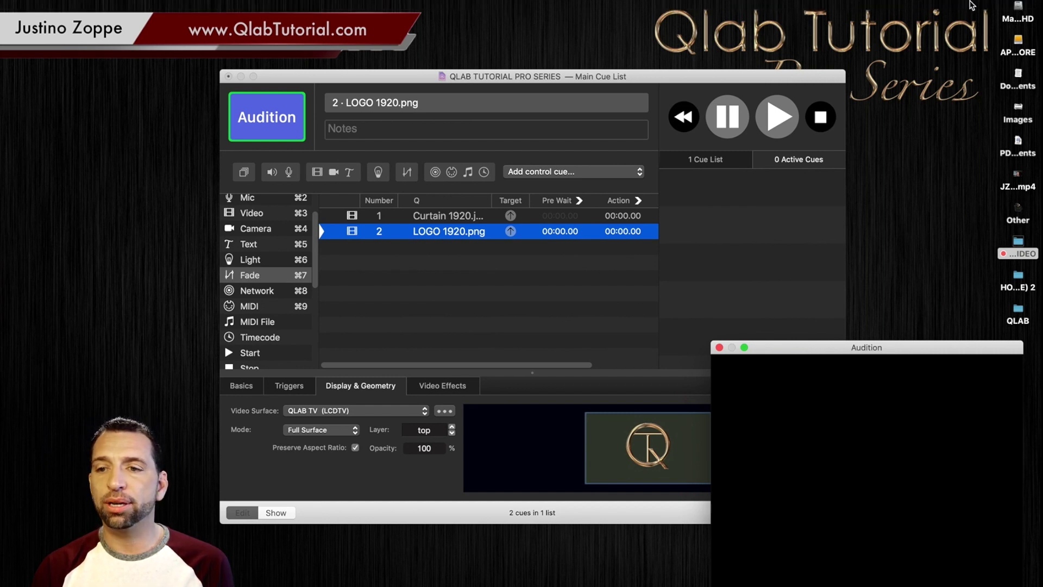
Search the system for 'duet', dismiss the search, and drag the Audition window off-screen left
{"action": "left_click", "coordinate": [983, 5]}
{"action": "type", "text": "duety"}
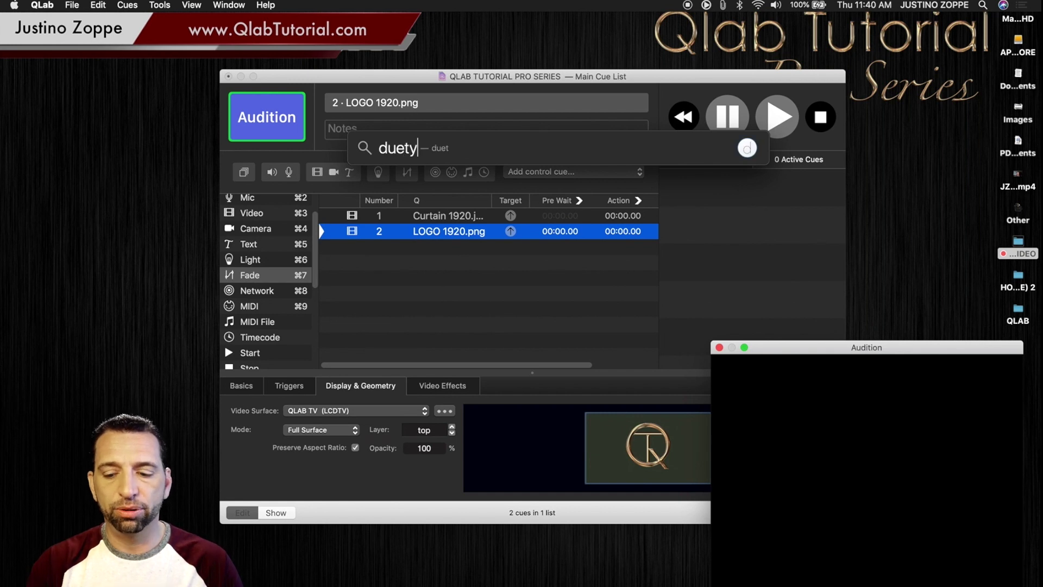
{"action": "key", "text": "BackSpace"}
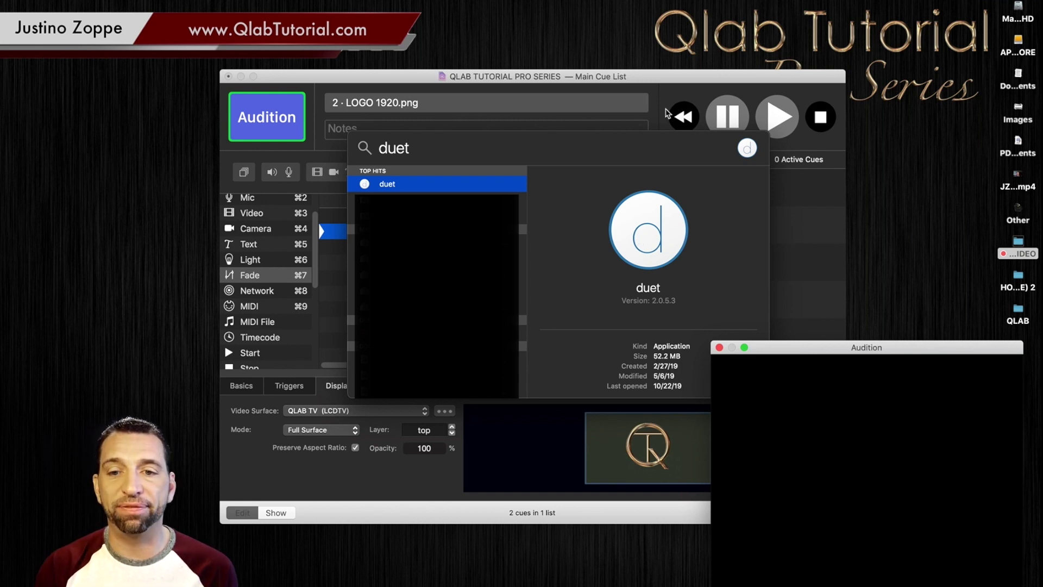
{"action": "left_click", "coordinate": [669, 80]}
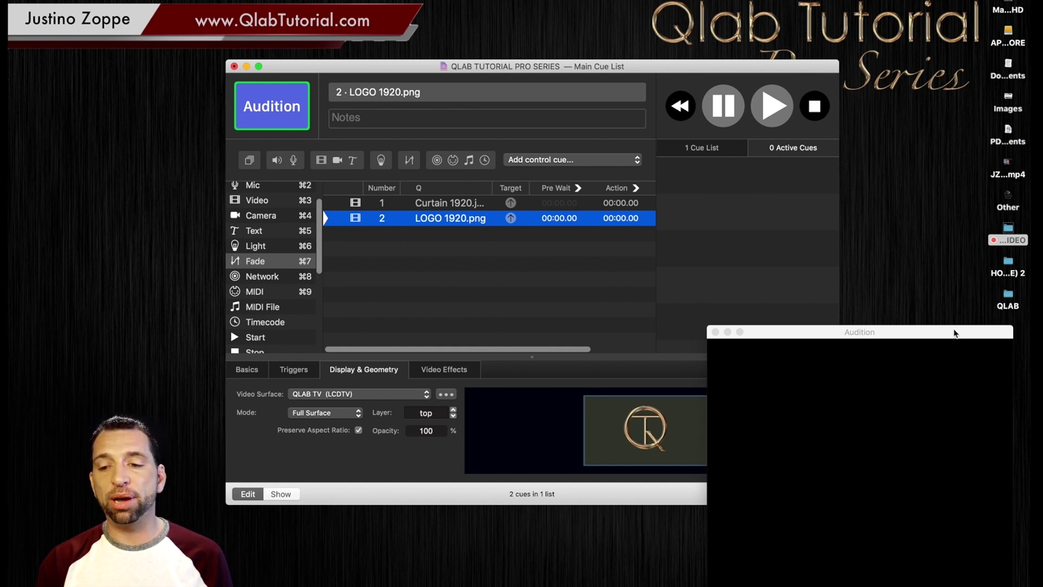
{"action": "left_click_drag", "start_coordinate": [955, 330], "coordinate": [0, 130]}
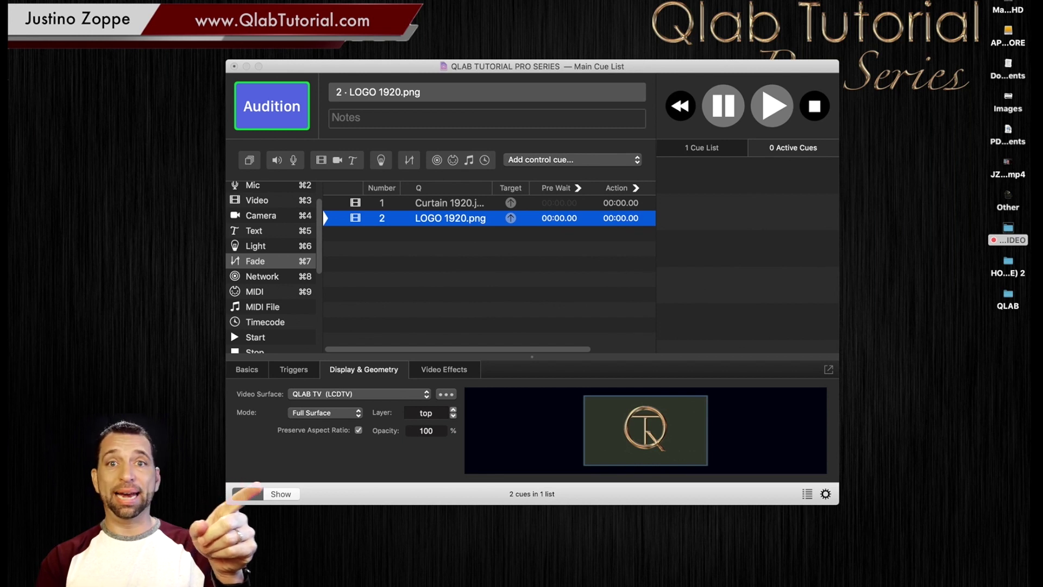
{"action": "left_click_drag", "start_coordinate": [478, 582], "coordinate": [280, 18]}
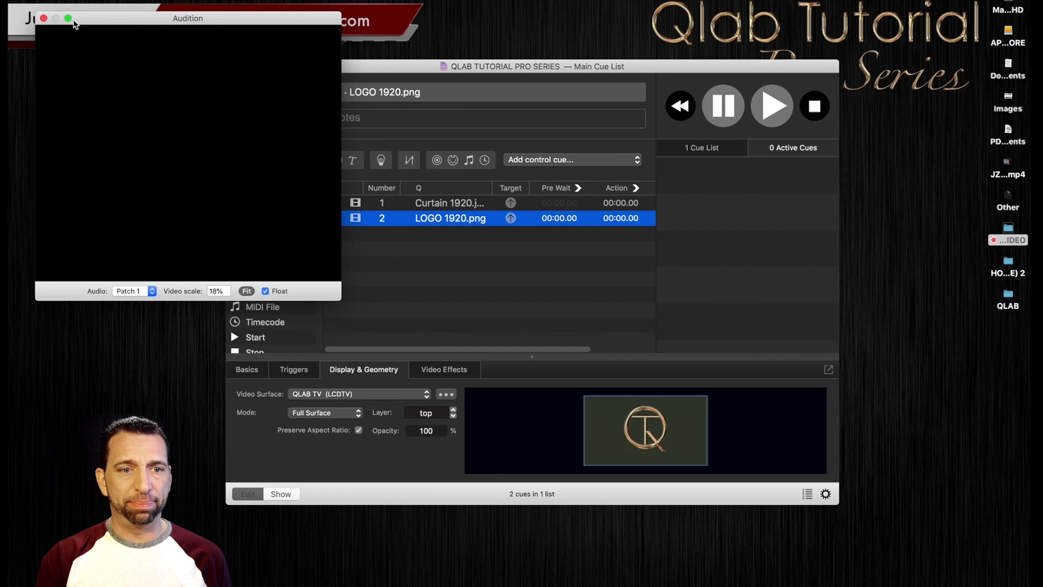
{"action": "left_click_drag", "start_coordinate": [340, 299], "coordinate": [325, 187]}
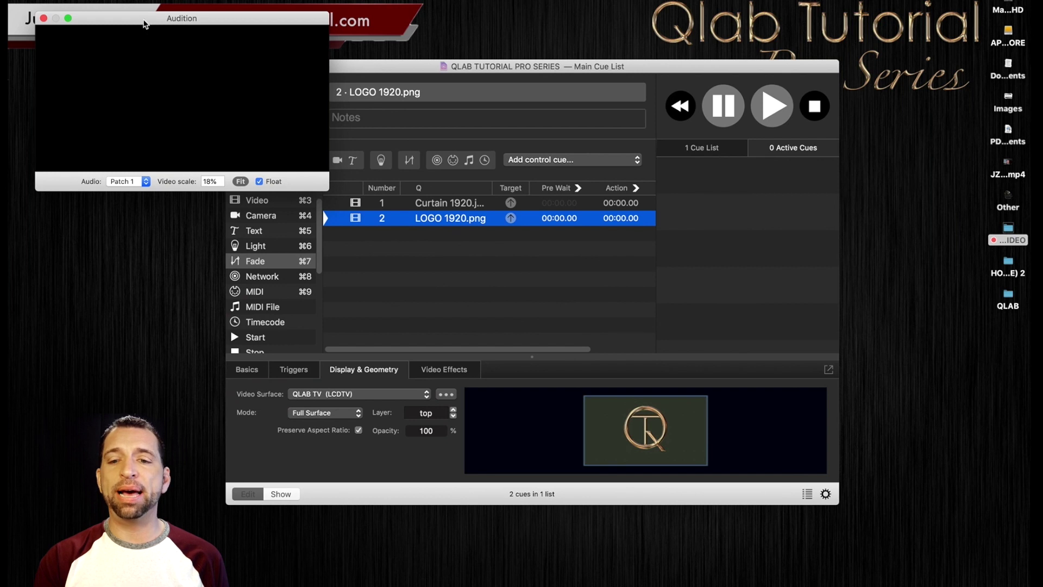
{"action": "left_click_drag", "start_coordinate": [146, 22], "coordinate": [776, 340]}
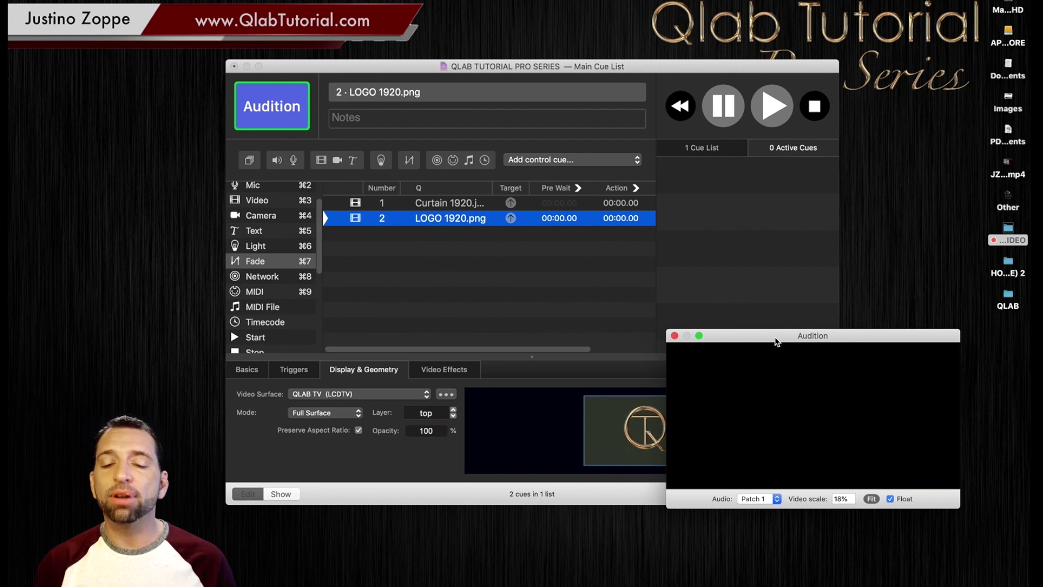
{"action": "left_click_drag", "start_coordinate": [776, 341], "coordinate": [819, 437]}
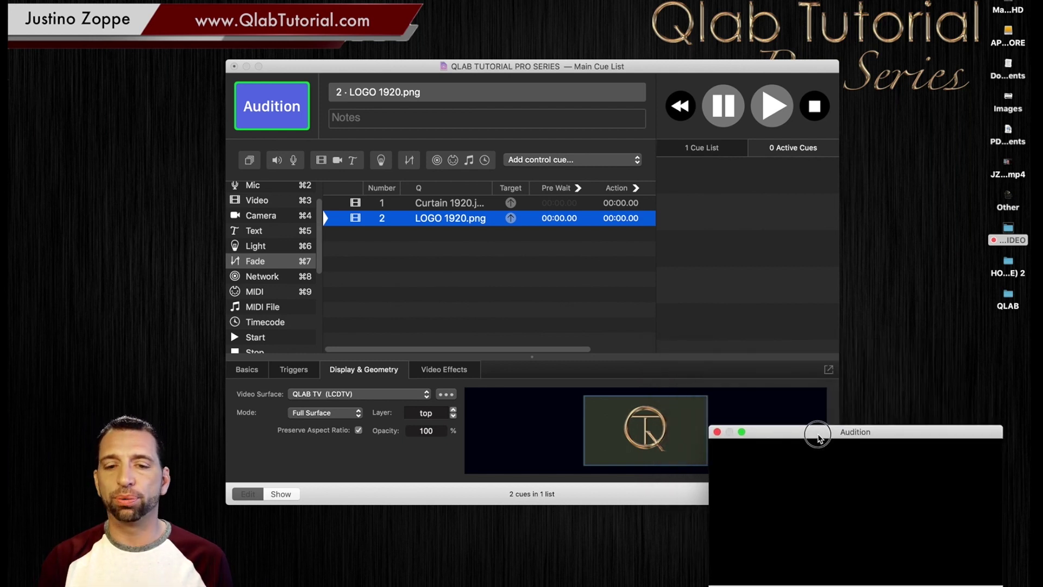
GO the Curtain 1920.jpg cue, then the LOGO 1920.png cue layered on top
{"action": "left_click", "coordinate": [439, 270]}
{"action": "left_click", "coordinate": [449, 205]}
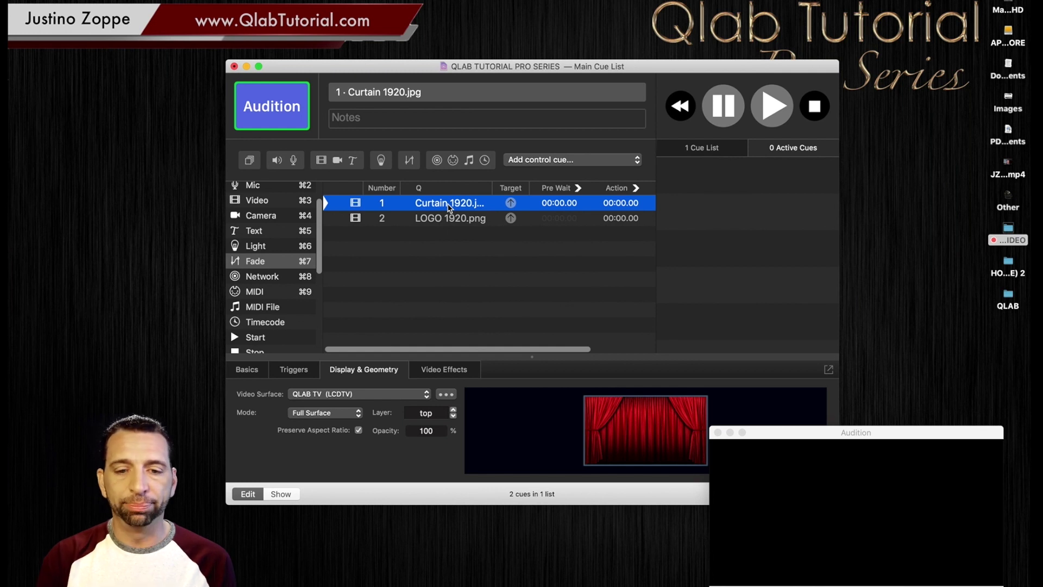
{"action": "key", "text": "space"}
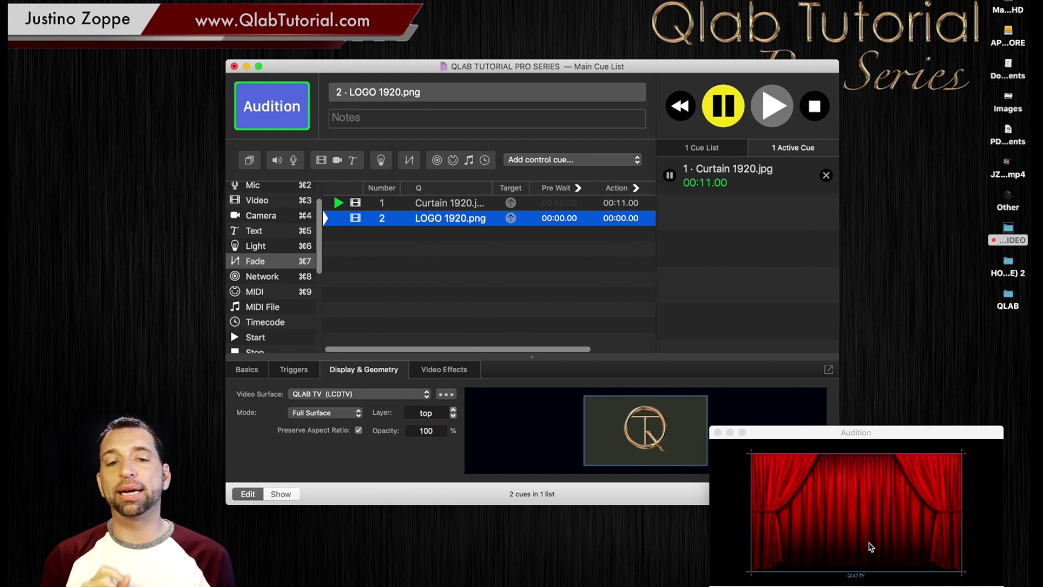
{"action": "left_click", "coordinate": [416, 272]}
{"action": "left_click", "coordinate": [439, 219]}
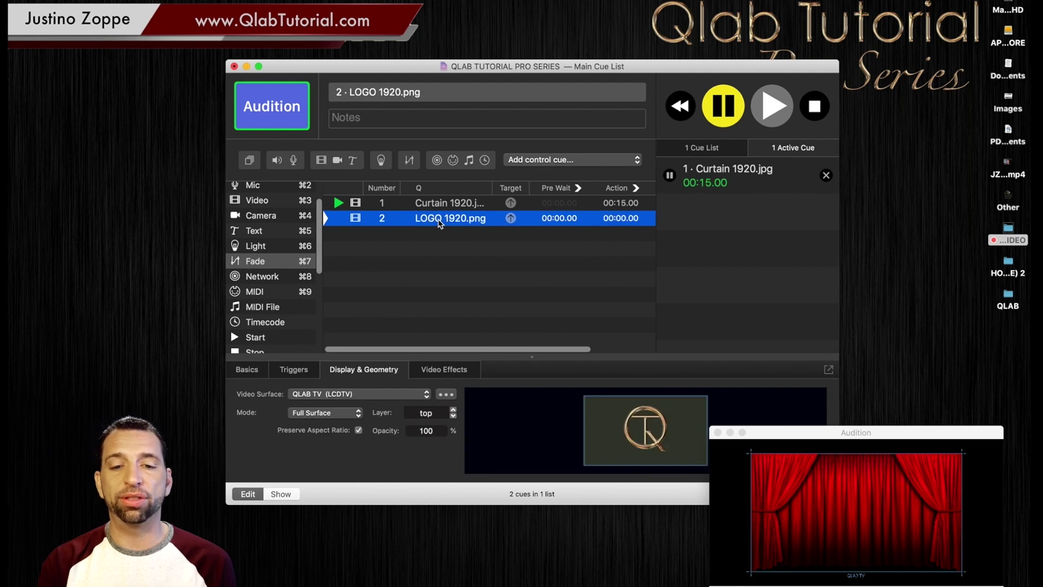
{"action": "key", "text": "space"}
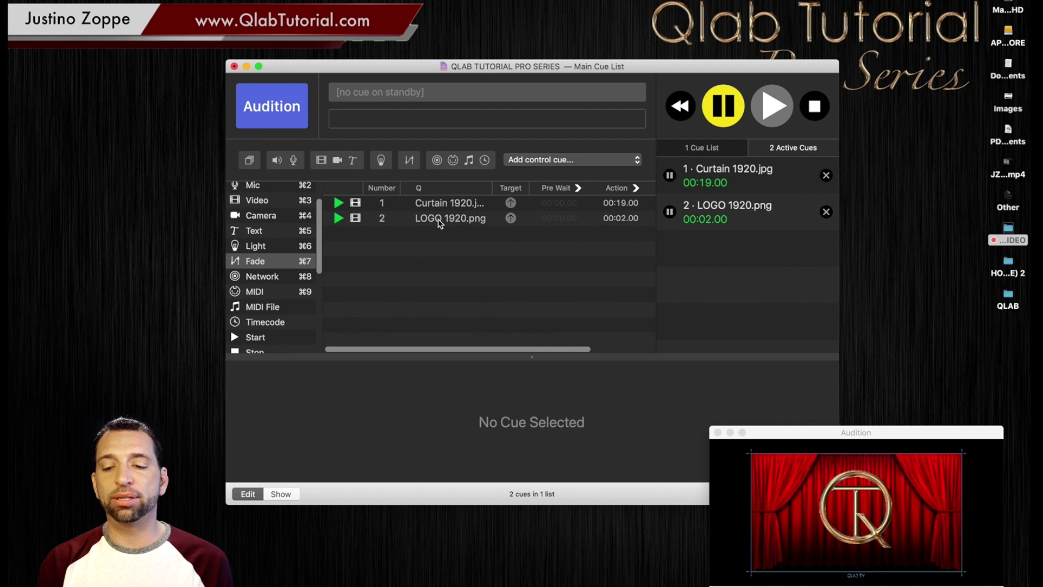
Confirm the Curtain cue's Display & Geometry mode stays Full Surface, moving the preview upper left
{"action": "left_click_drag", "start_coordinate": [795, 433], "coordinate": [712, 384]}
{"action": "left_click", "coordinate": [443, 205]}
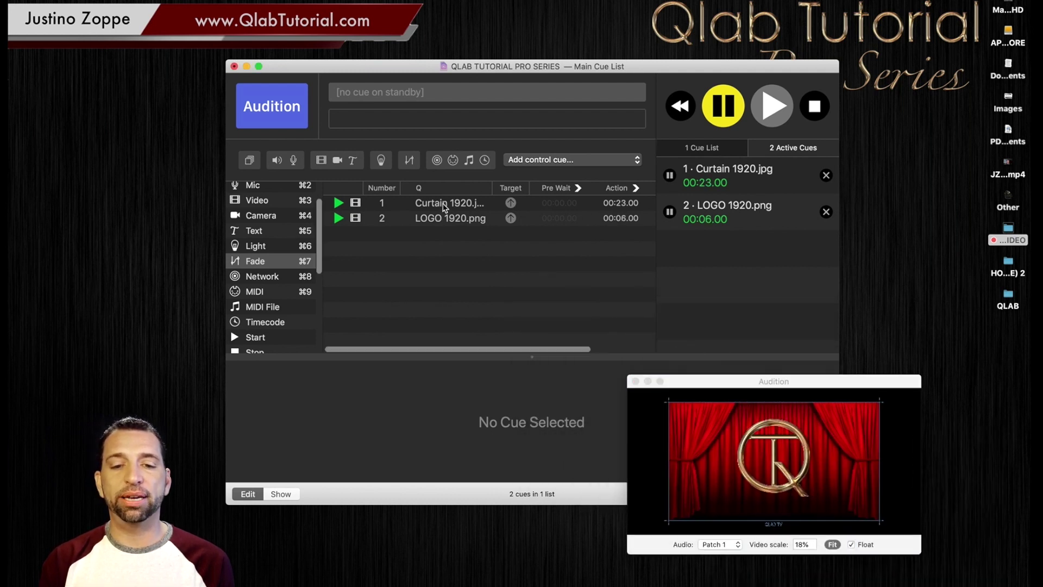
{"action": "left_click", "coordinate": [443, 204]}
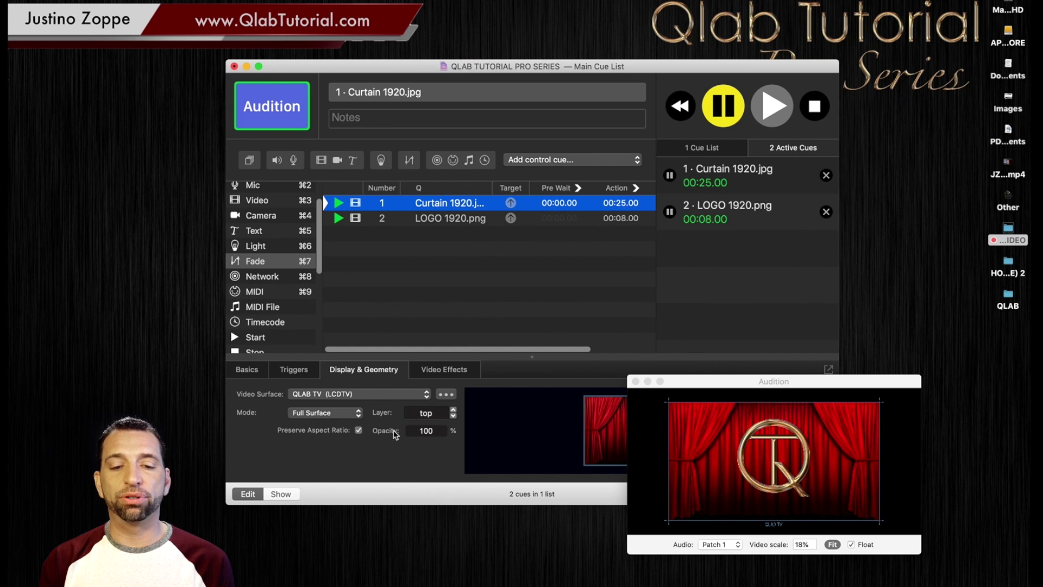
{"action": "left_click", "coordinate": [337, 413]}
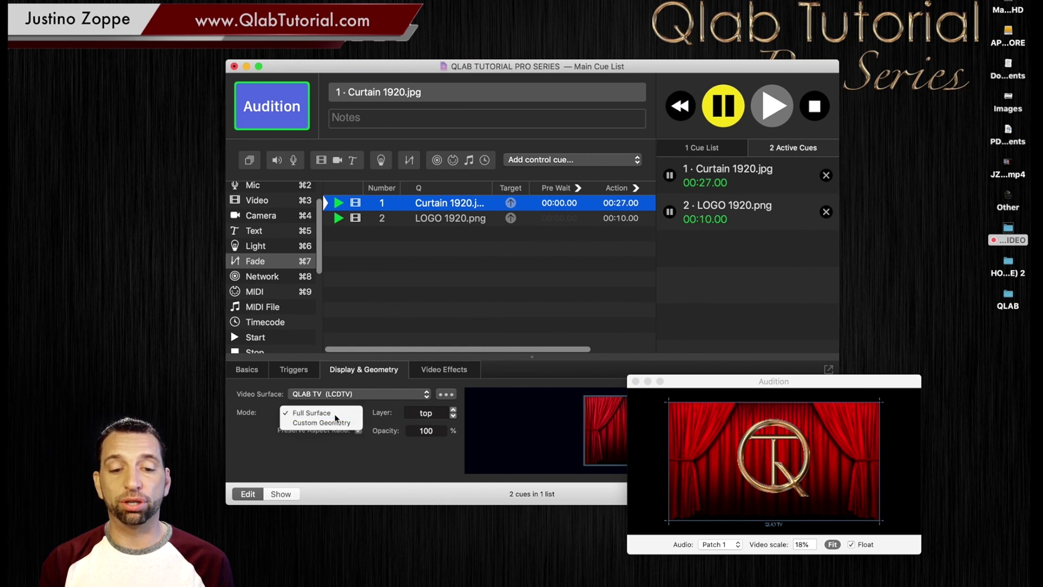
{"action": "left_click", "coordinate": [335, 414]}
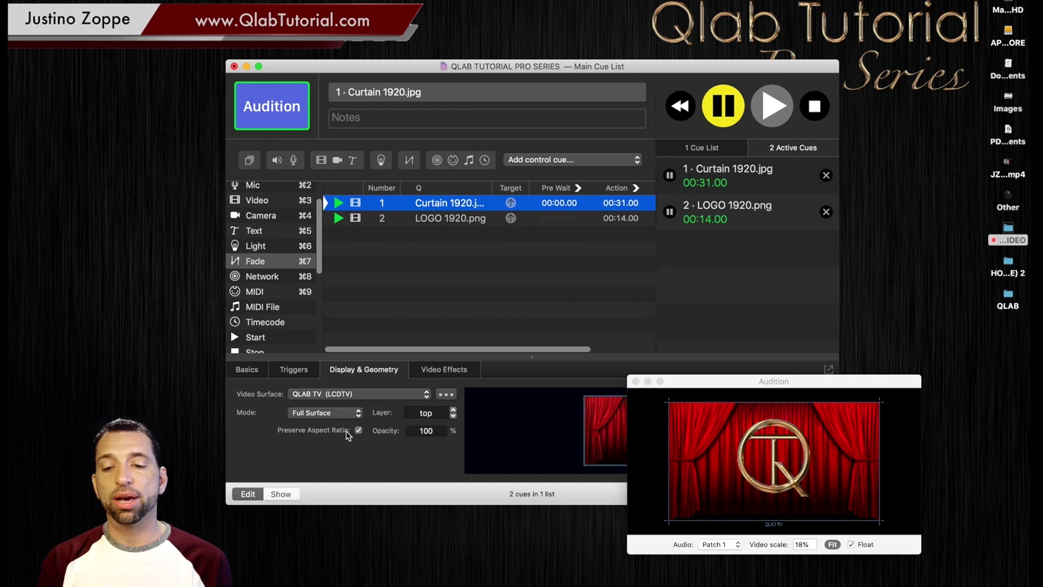
{"action": "left_click_drag", "start_coordinate": [719, 376], "coordinate": [418, 123]}
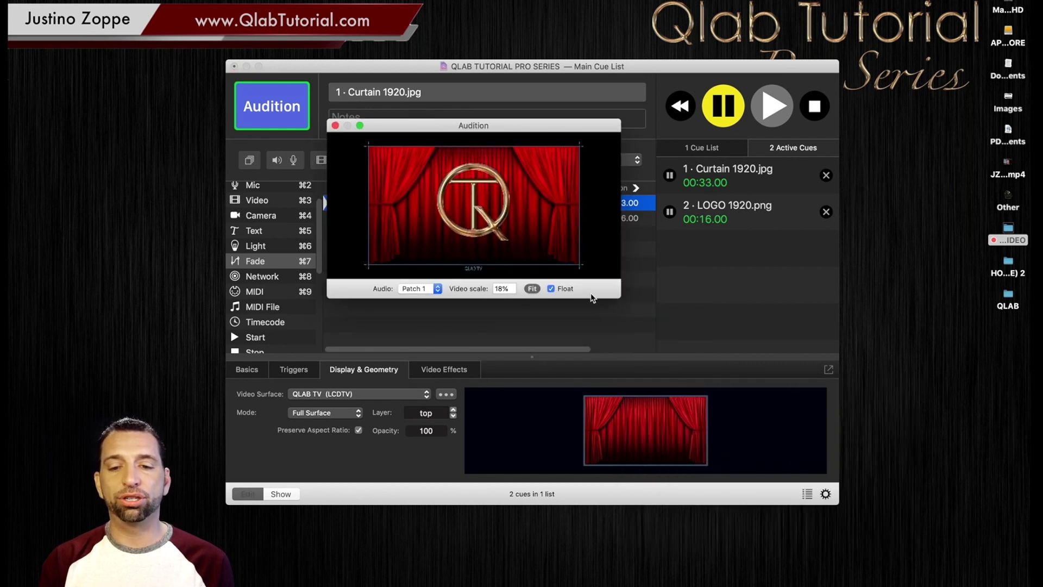
Enlarge the Audition preview, fit it to the QLAB TV surface, reposition it, then stop all cues
{"action": "left_click_drag", "start_coordinate": [619, 294], "coordinate": [905, 585]}
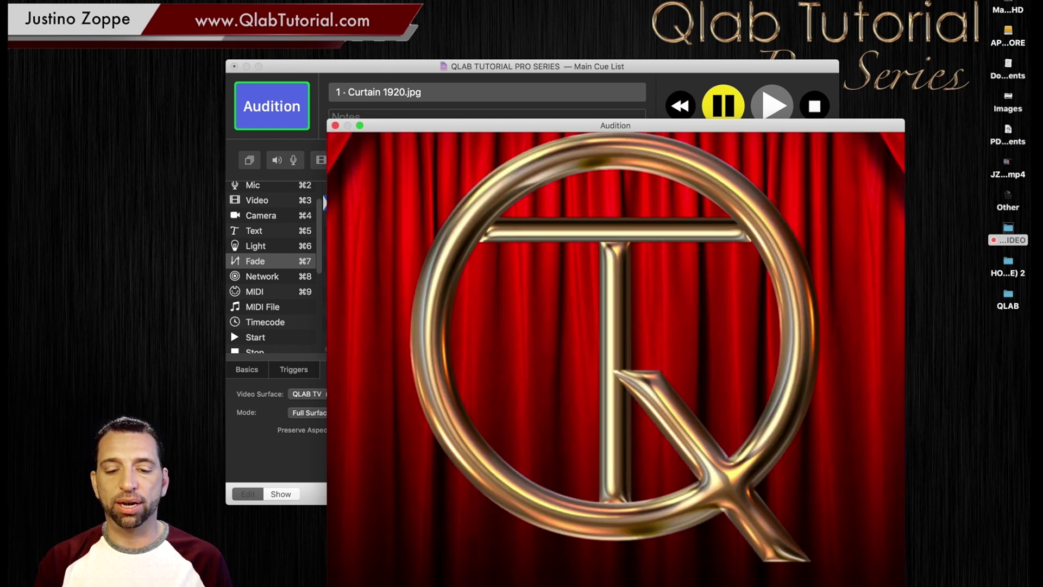
{"action": "left_click_drag", "start_coordinate": [328, 584], "coordinate": [314, 567]}
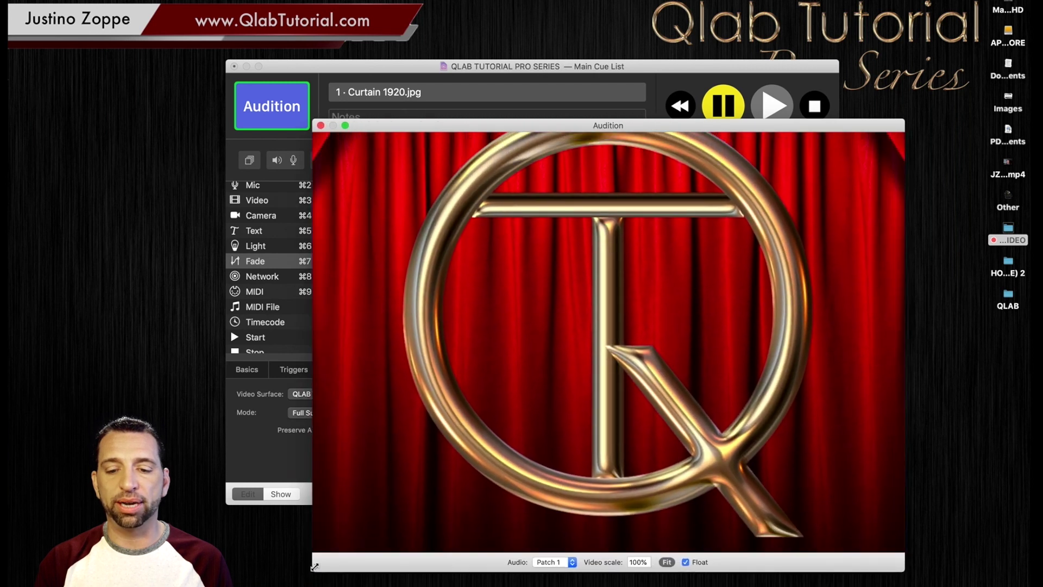
{"action": "left_click", "coordinate": [666, 562]}
{"action": "left_click_drag", "start_coordinate": [540, 129], "coordinate": [485, 173]}
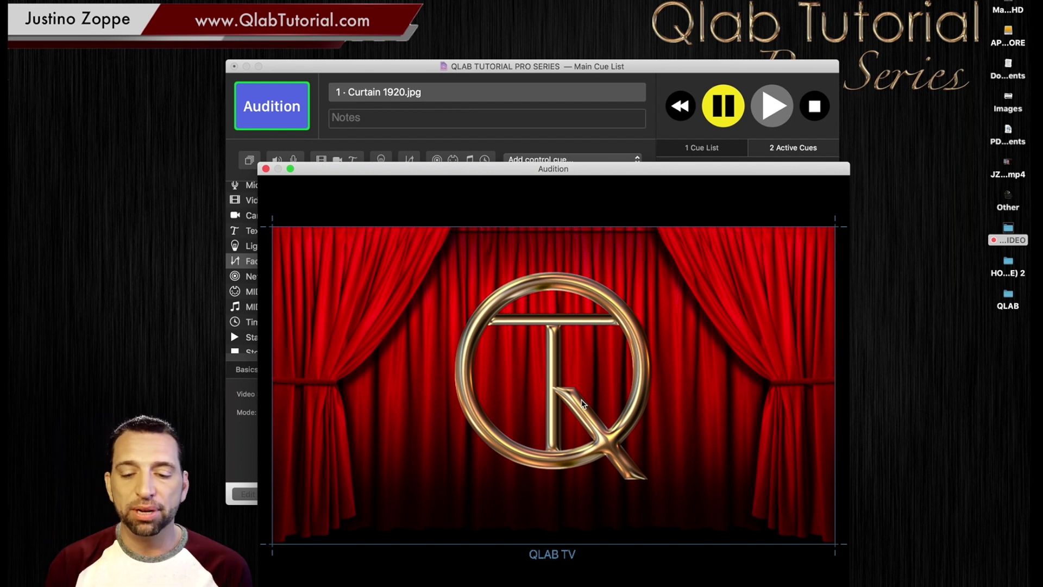
{"action": "left_click", "coordinate": [815, 105]}
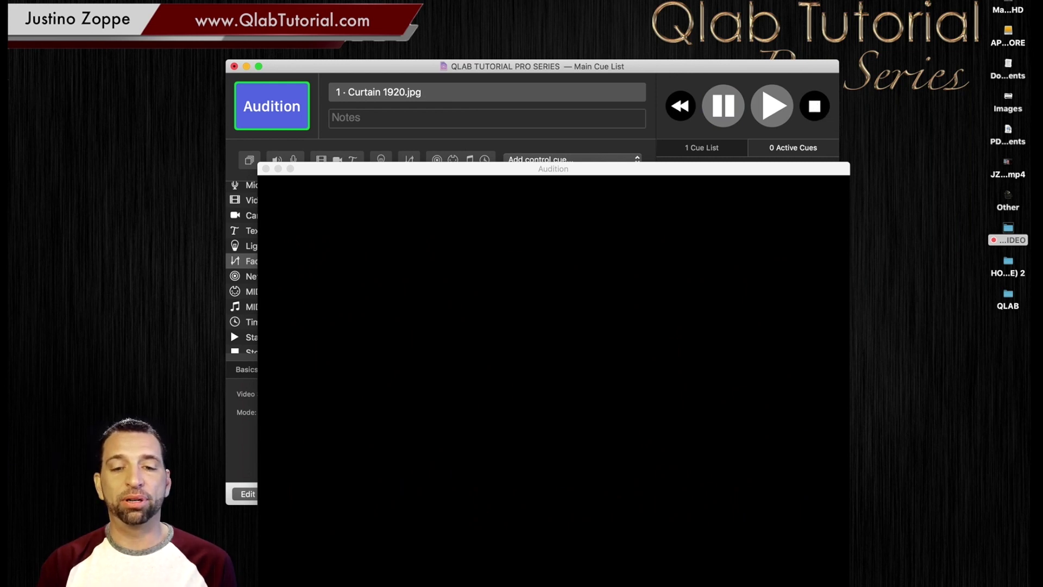
Move the blank Audition preview back to the lower right
{"action": "left_click_drag", "start_coordinate": [632, 168], "coordinate": [803, 402]}
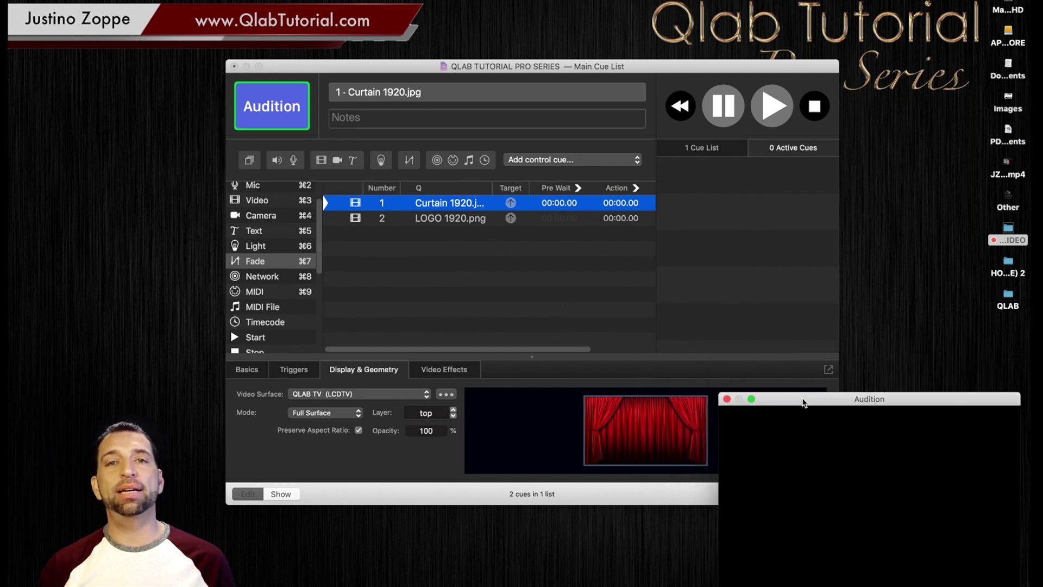